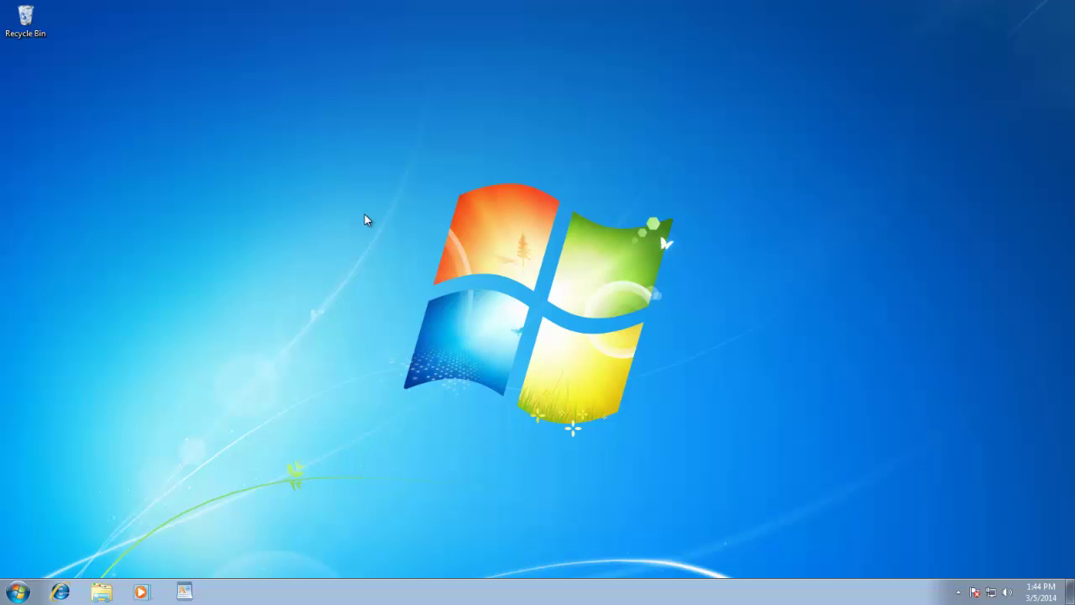
# - Open Desktop Icon Settings through Personalization, then close both windows unchanged
pyautogui.rightClick(364, 215)
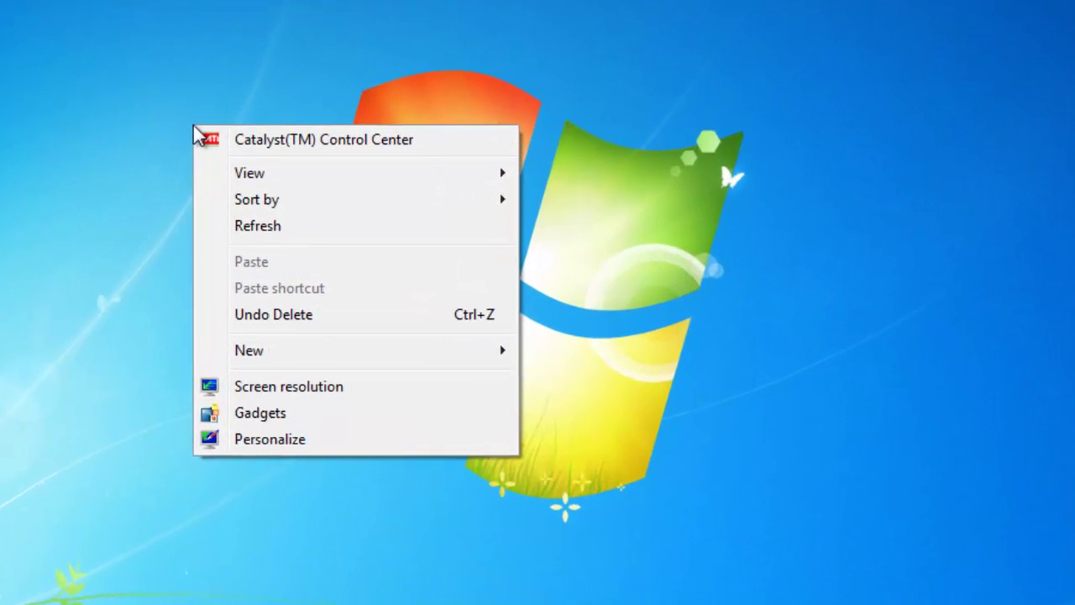
pyautogui.click(262, 439)
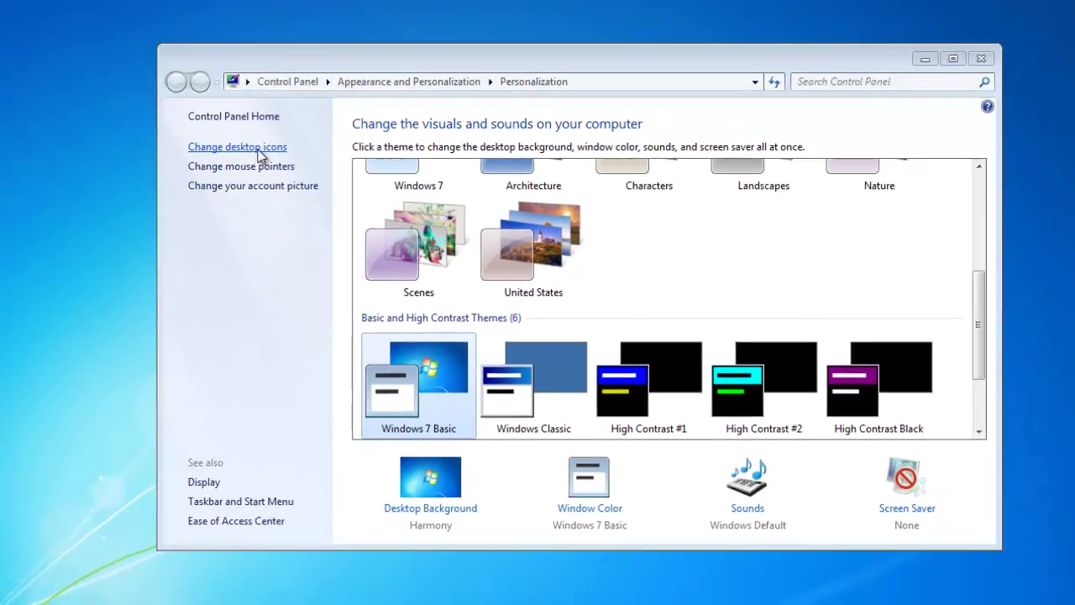
pyautogui.click(224, 130)
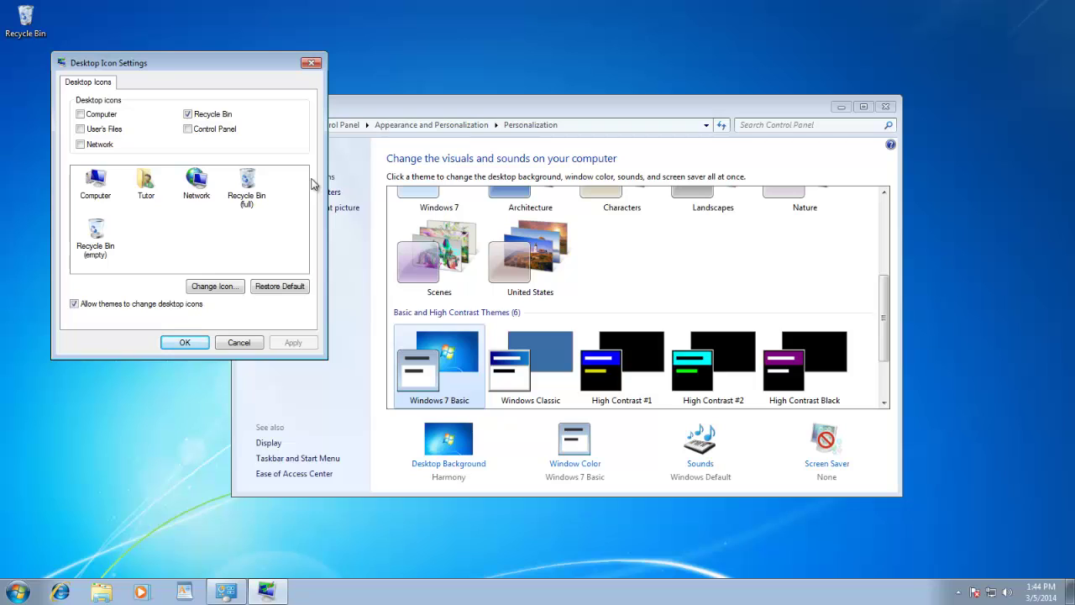
pyautogui.click(246, 341)
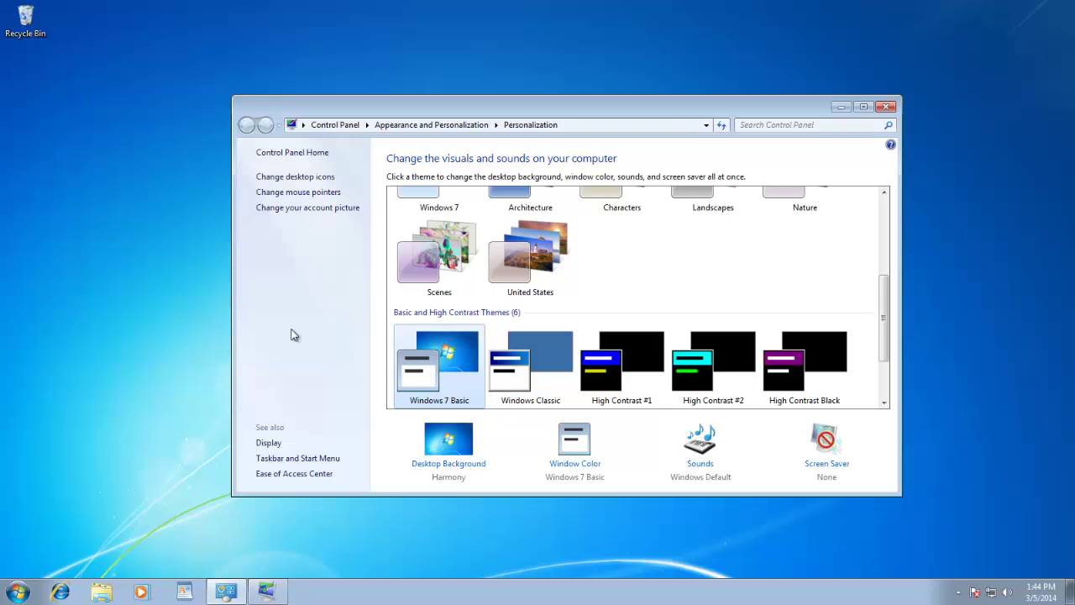
pyautogui.click(889, 110)
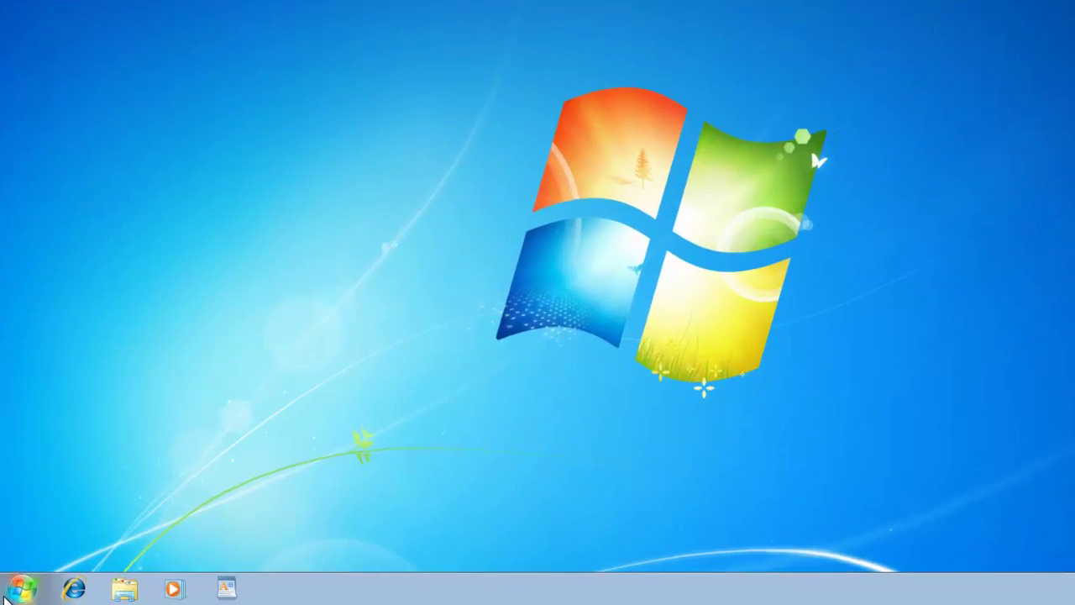
# - Search the Start menu for 'icons' and open 'Show or hide common icons on the desktop'
pyautogui.click(16, 592)
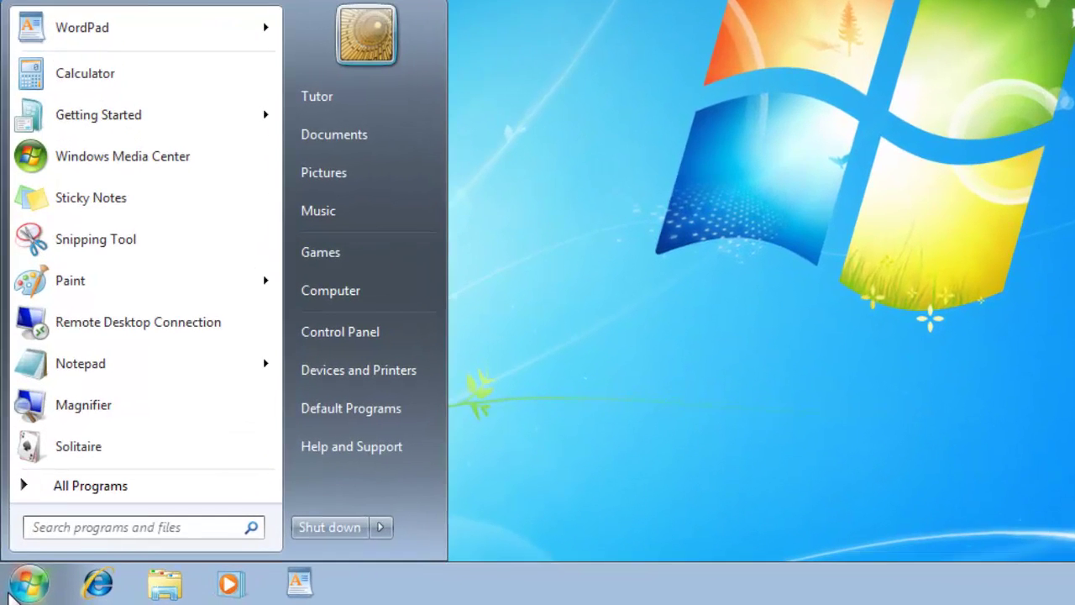
pyautogui.write('icons')
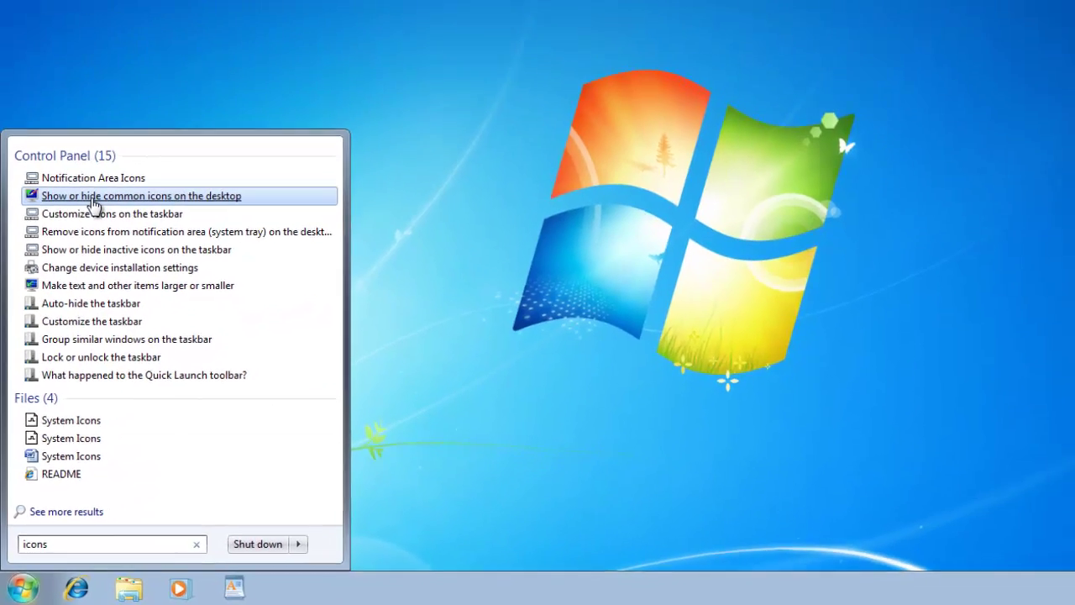
pyautogui.click(118, 82)
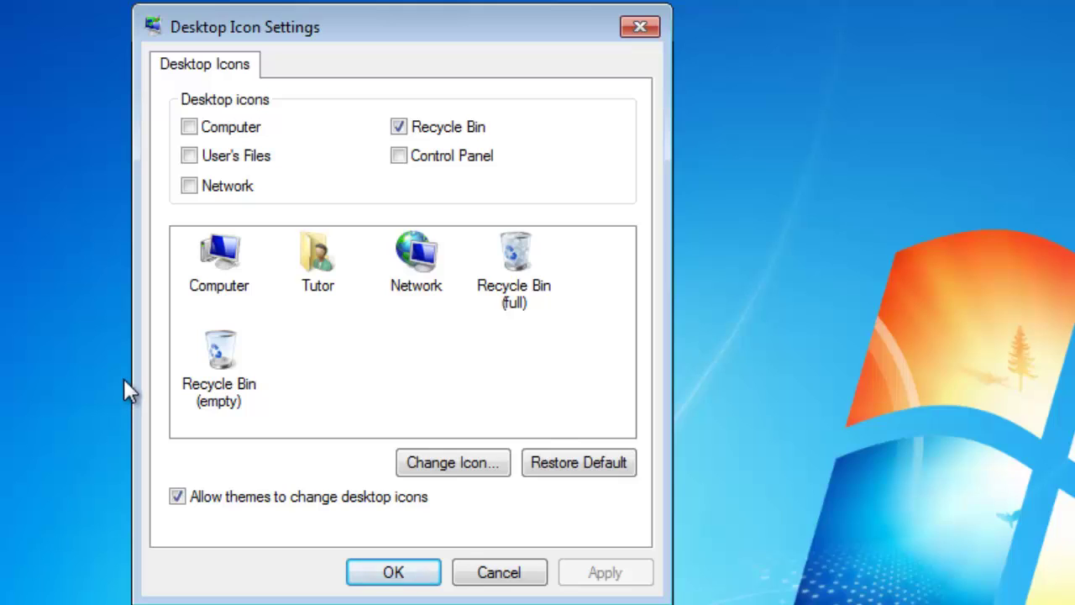
# - Tick Computer, User's Files, Network and Control Panel as desktop icons
pyautogui.click(211, 133)
pyautogui.click(205, 157)
pyautogui.click(203, 186)
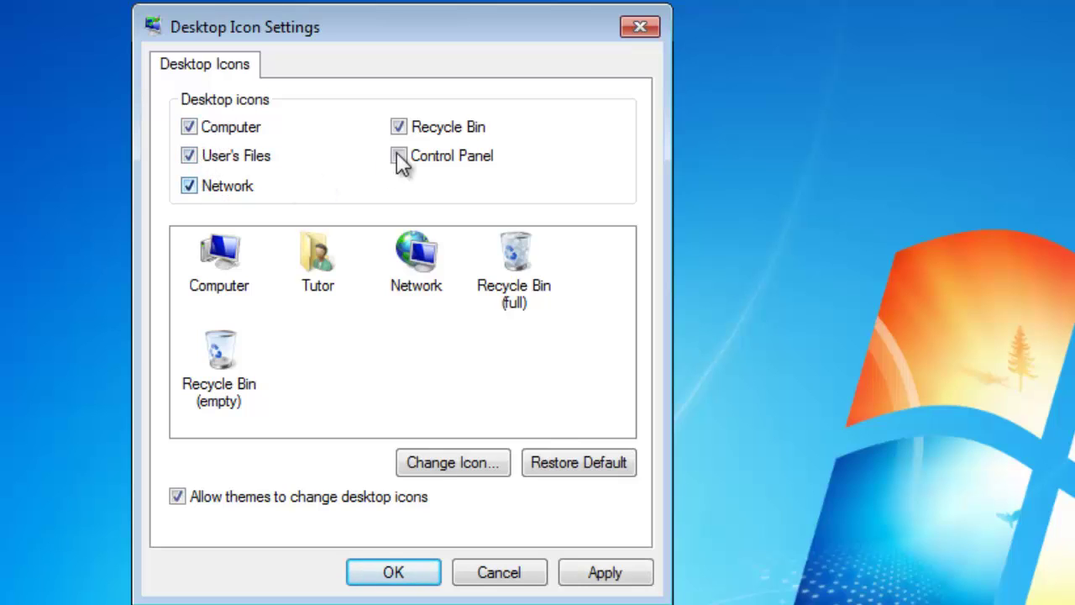
pyautogui.click(400, 158)
# - Select the Computer, Tutor and Network icons in the preview, ending on Computer
pyautogui.click(239, 285)
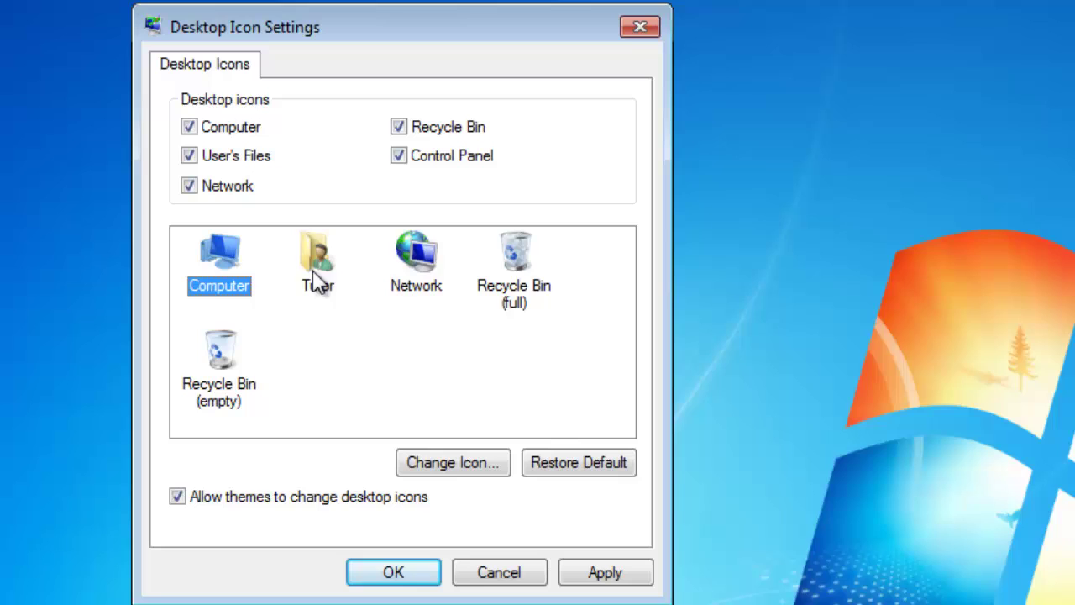
pyautogui.click(317, 279)
pyautogui.click(420, 270)
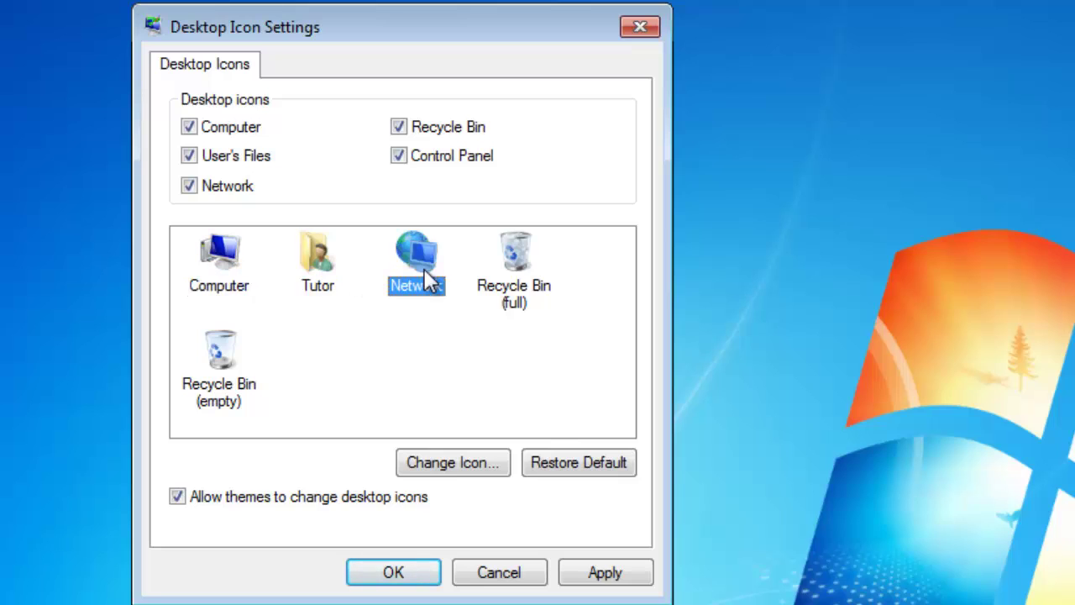
pyautogui.click(217, 270)
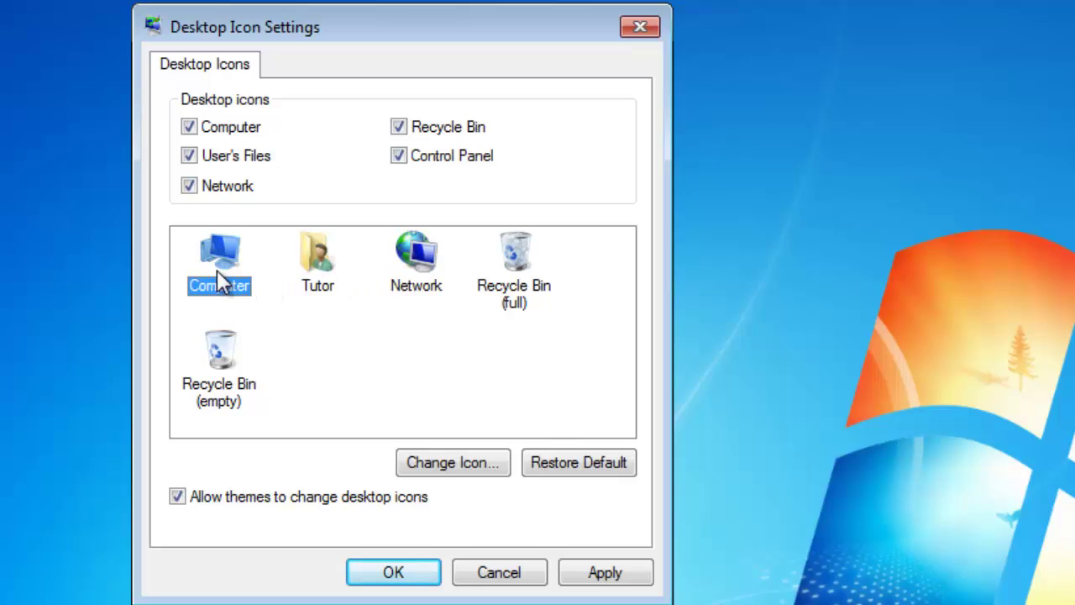
# - Browse the available pictures for the Computer icon in the Change Icon dialog
pyautogui.click(442, 462)
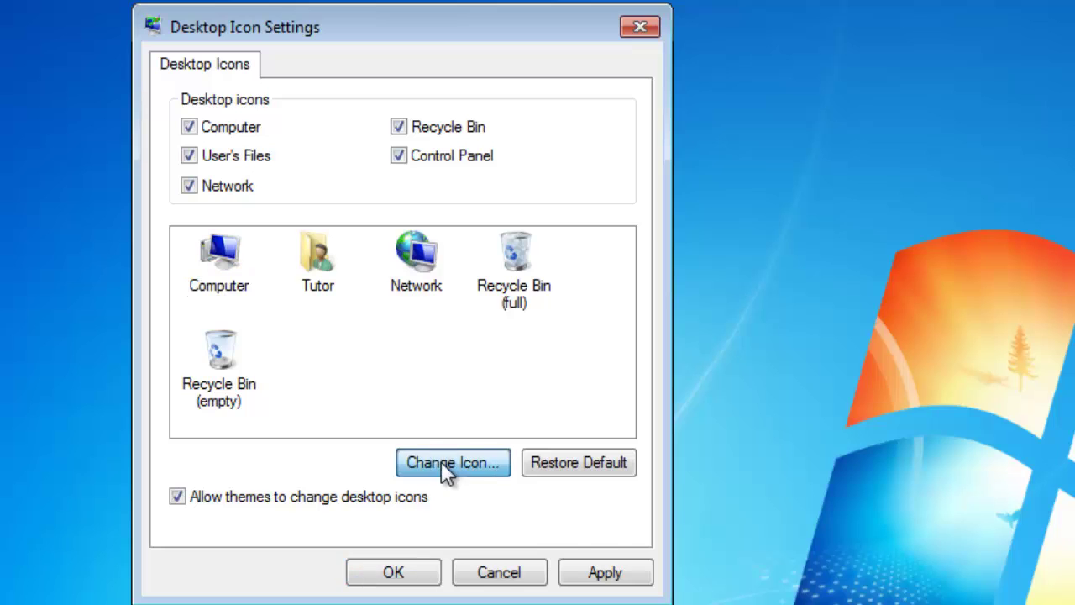
pyautogui.click(582, 513)
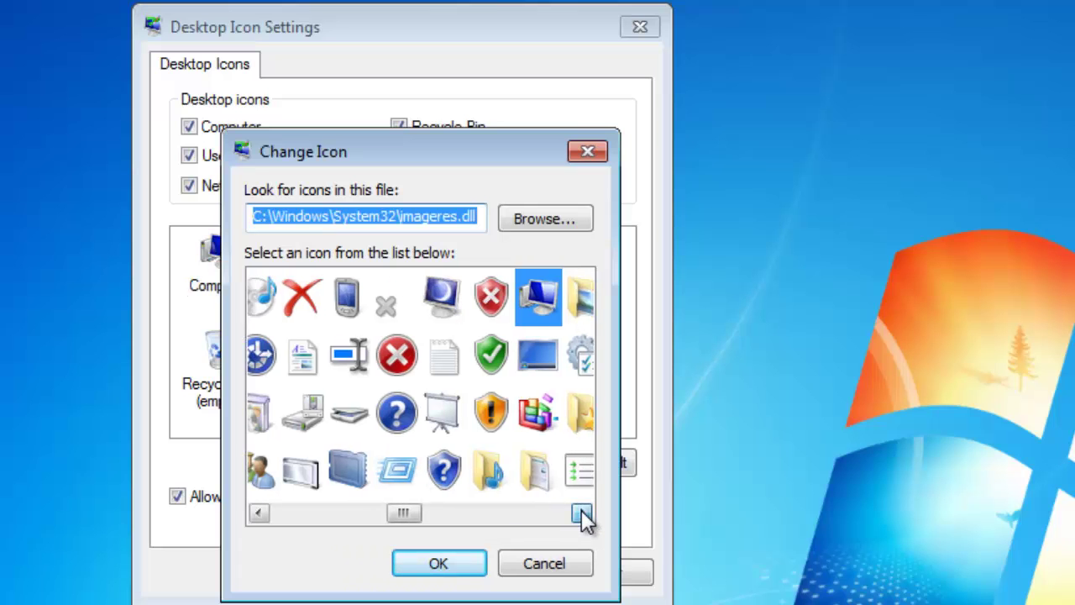
pyautogui.click(581, 514)
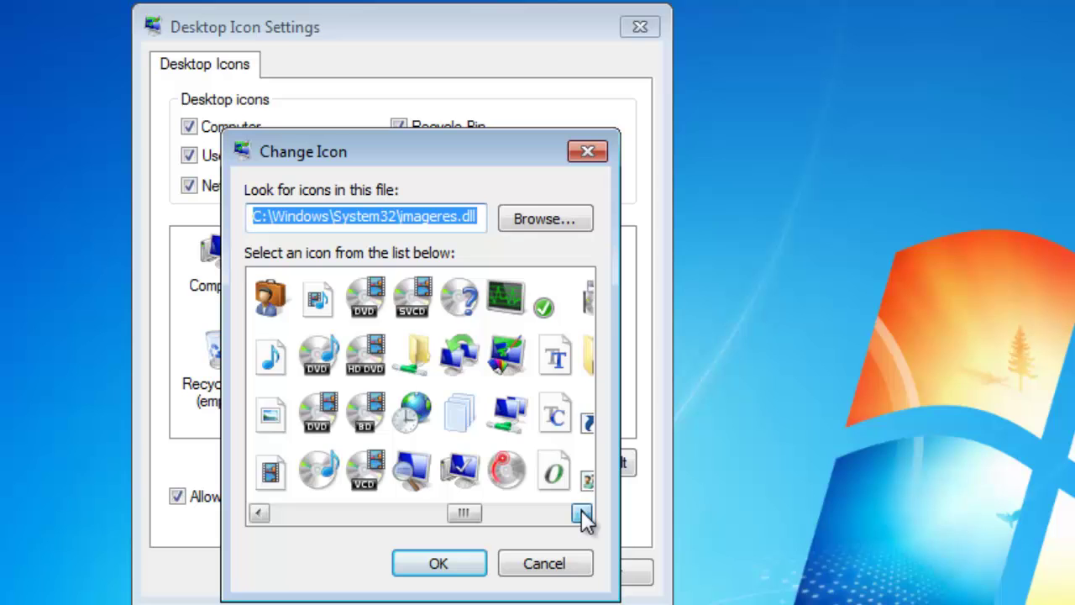
pyautogui.moveTo(474, 512); pyautogui.dragTo(290, 514)
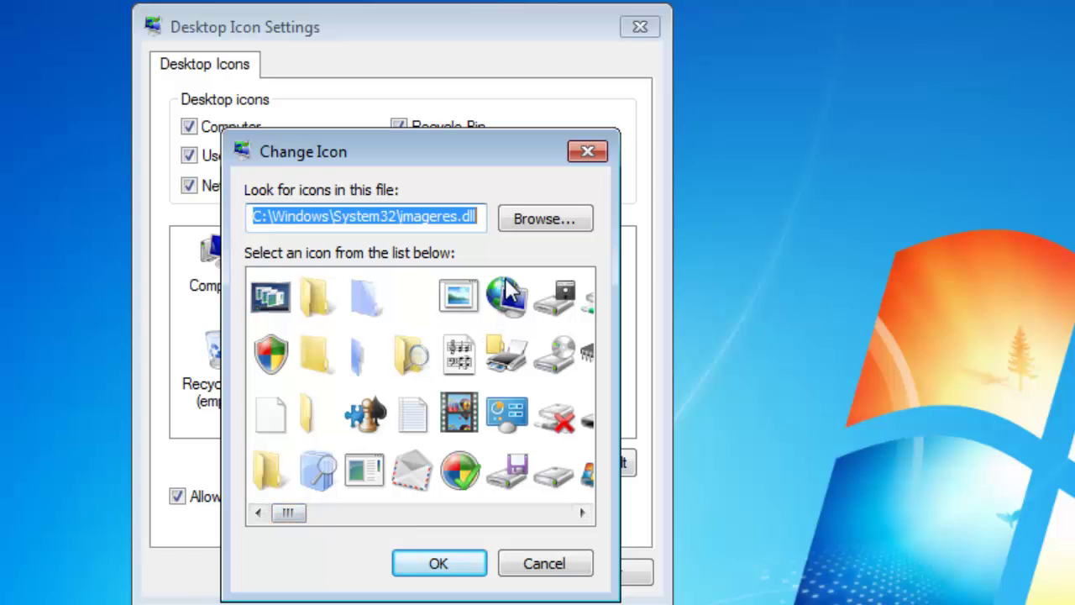
pyautogui.click(542, 221)
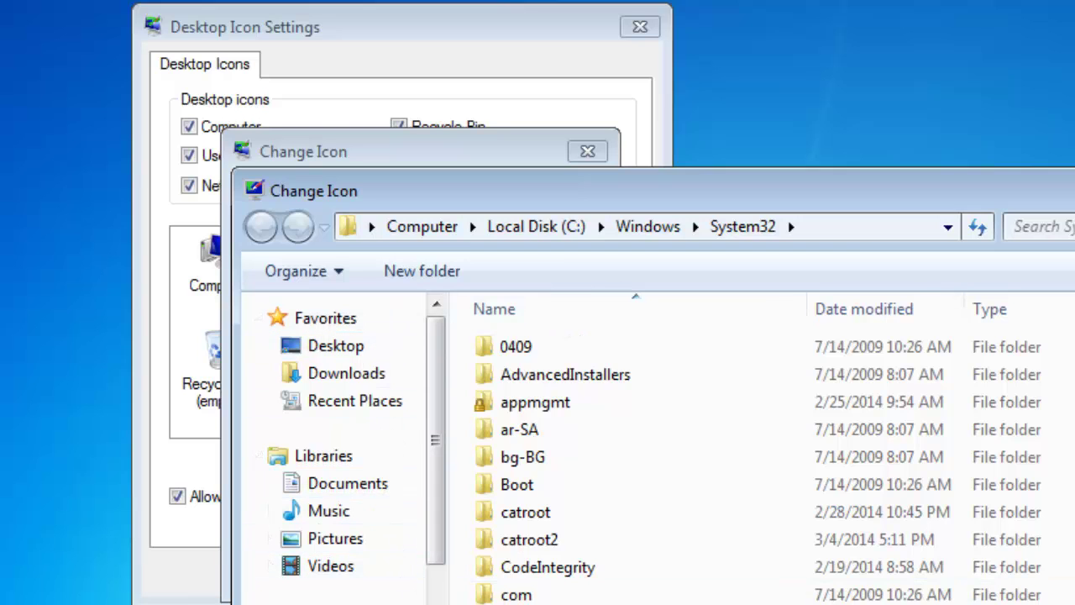
pyautogui.press('Return')
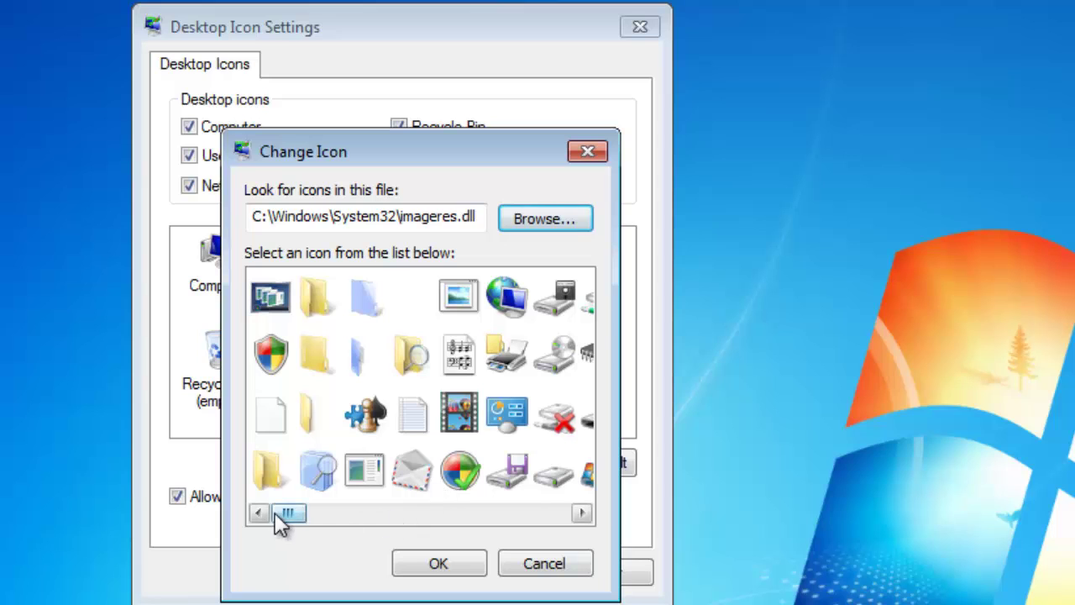
pyautogui.moveTo(285, 513); pyautogui.dragTo(304, 515)
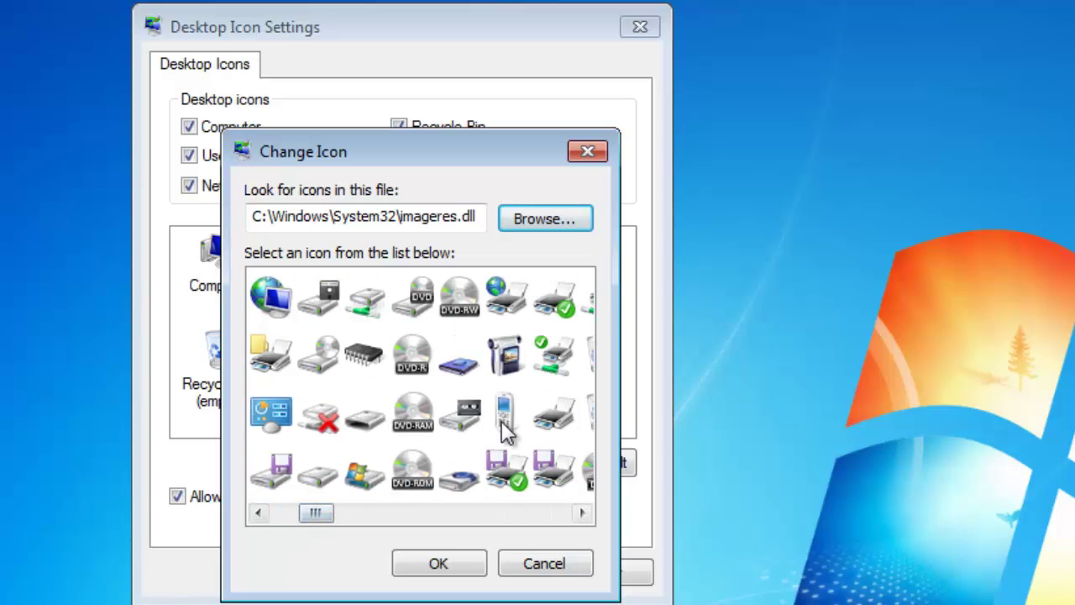
# - Give Computer the camcorder icon and apply the desktop icon settings
pyautogui.click(506, 354)
pyautogui.click(438, 578)
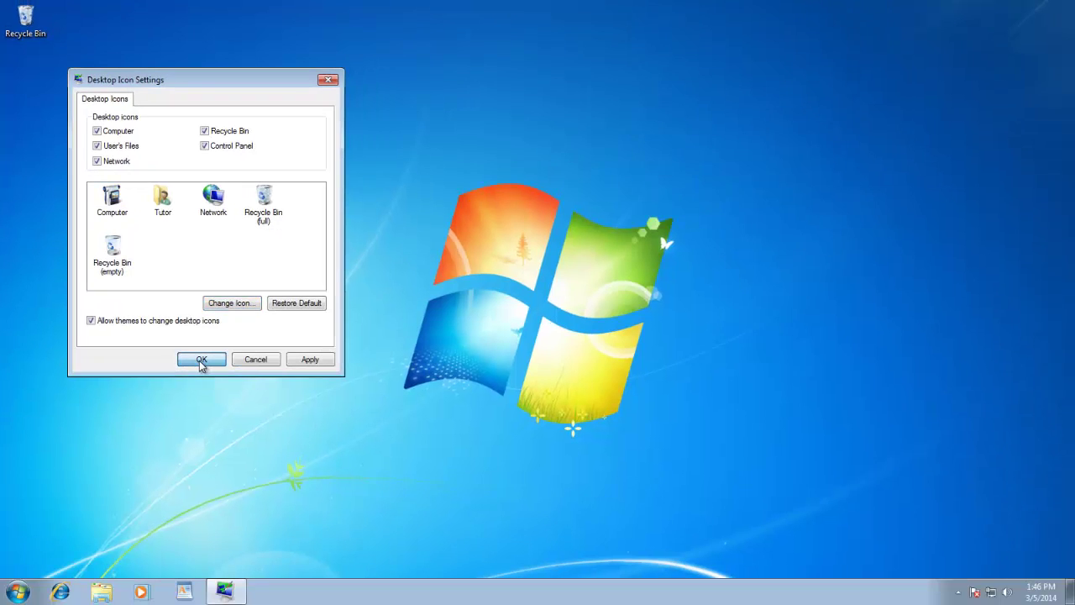
pyautogui.click(201, 360)
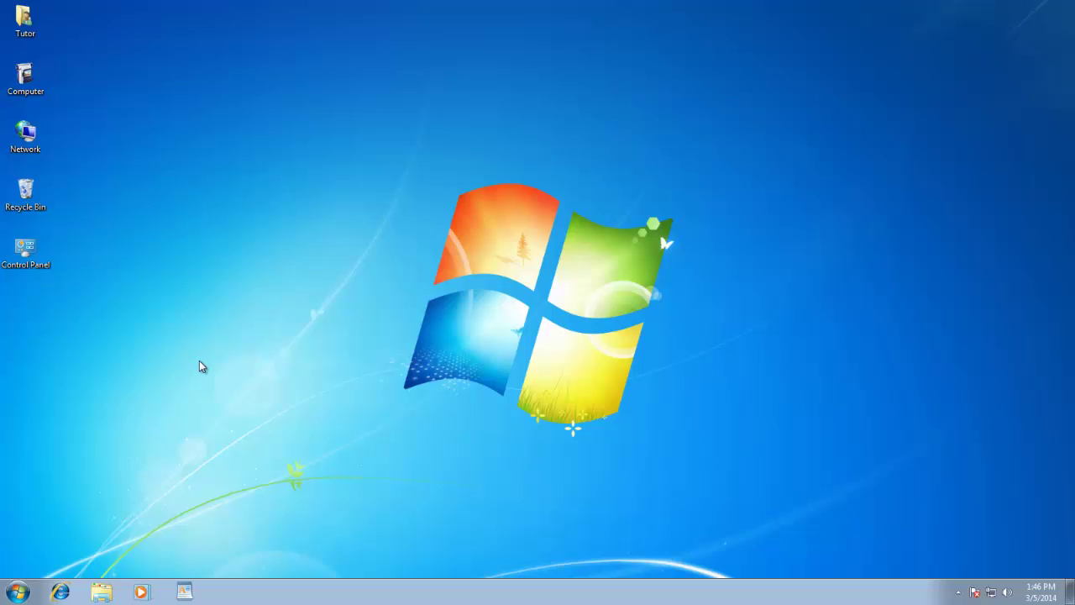
# - Restore Computer's default monitor icon via Personalization, then close Personalization
pyautogui.rightClick(215, 213)
pyautogui.click(271, 386)
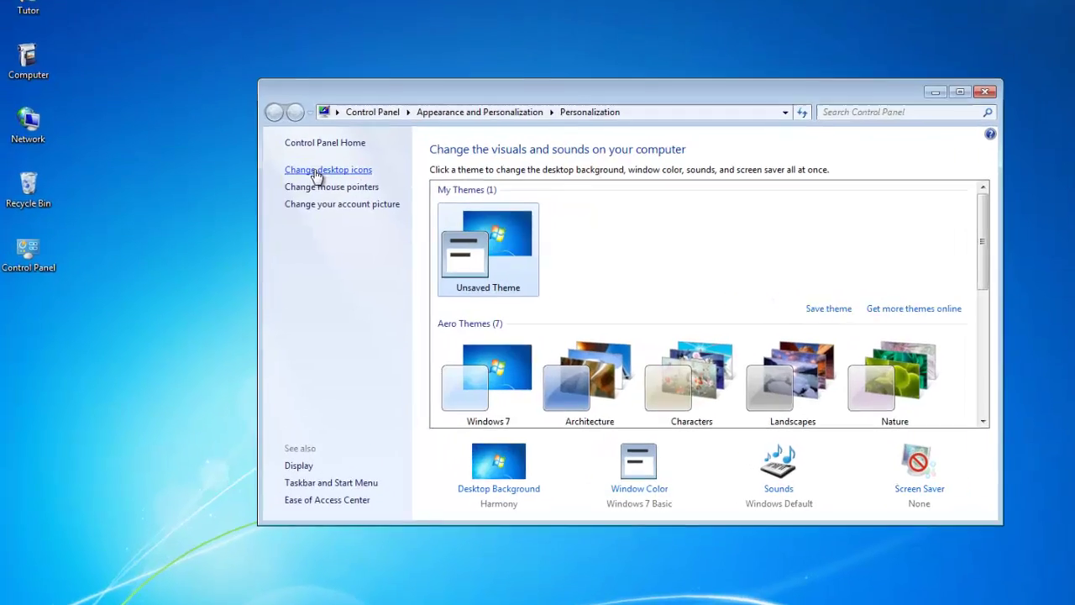
pyautogui.click(279, 176)
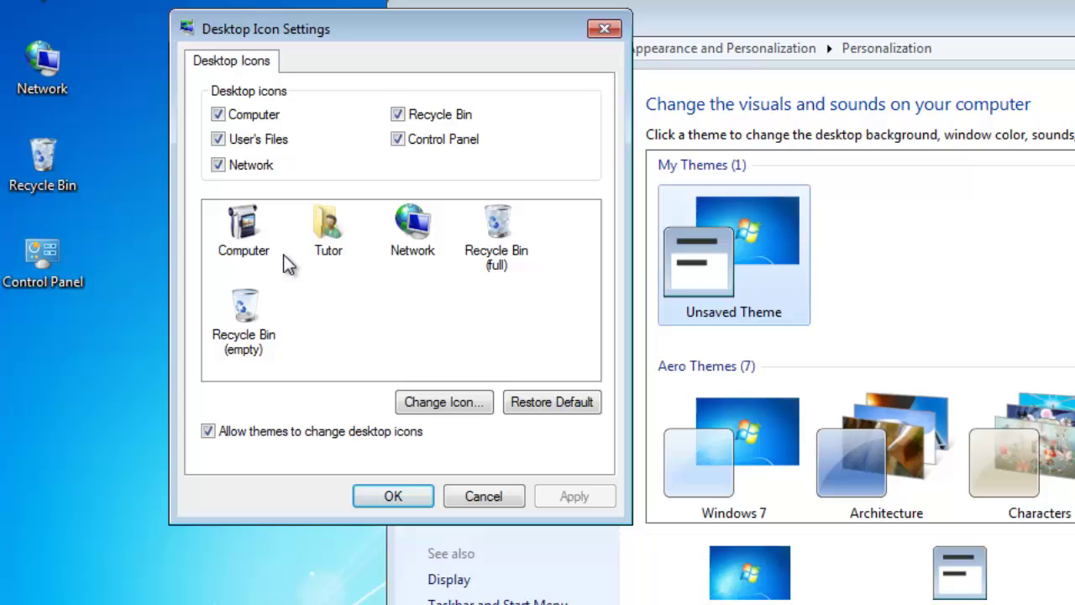
pyautogui.click(250, 252)
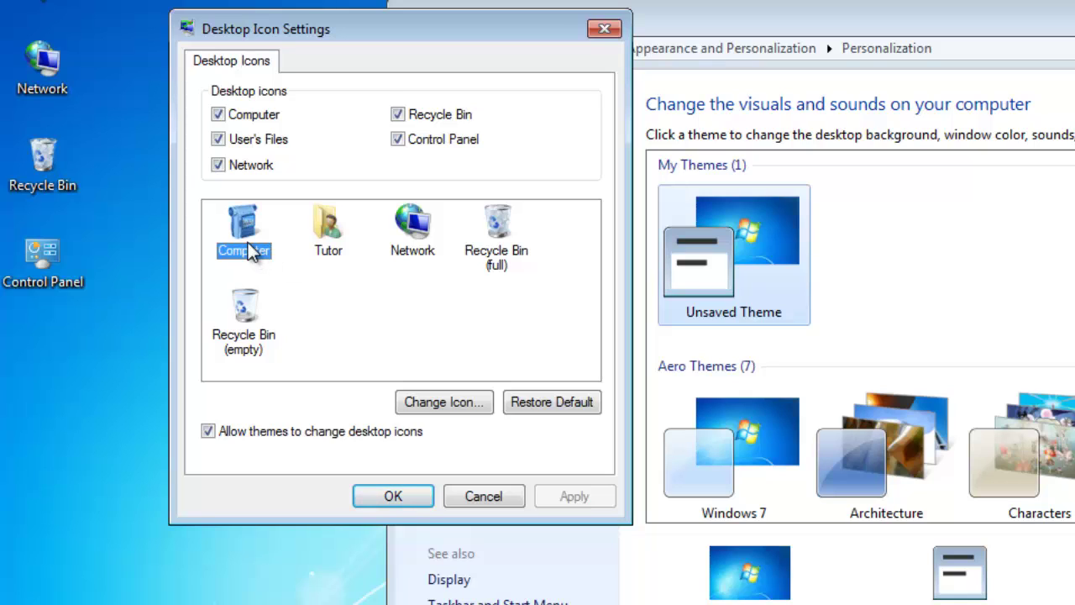
pyautogui.click(546, 403)
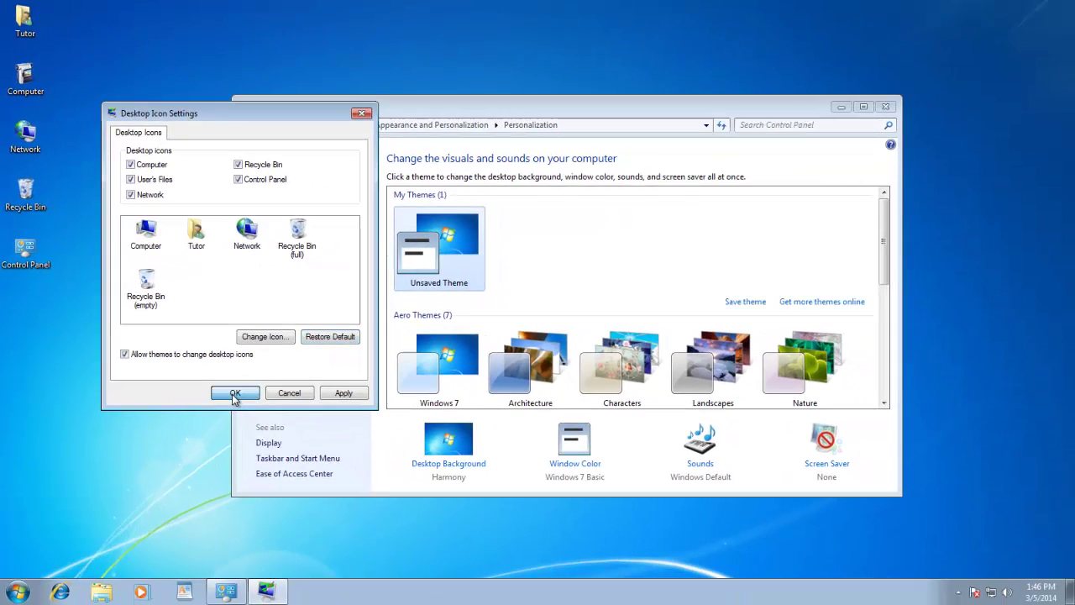
pyautogui.click(237, 392)
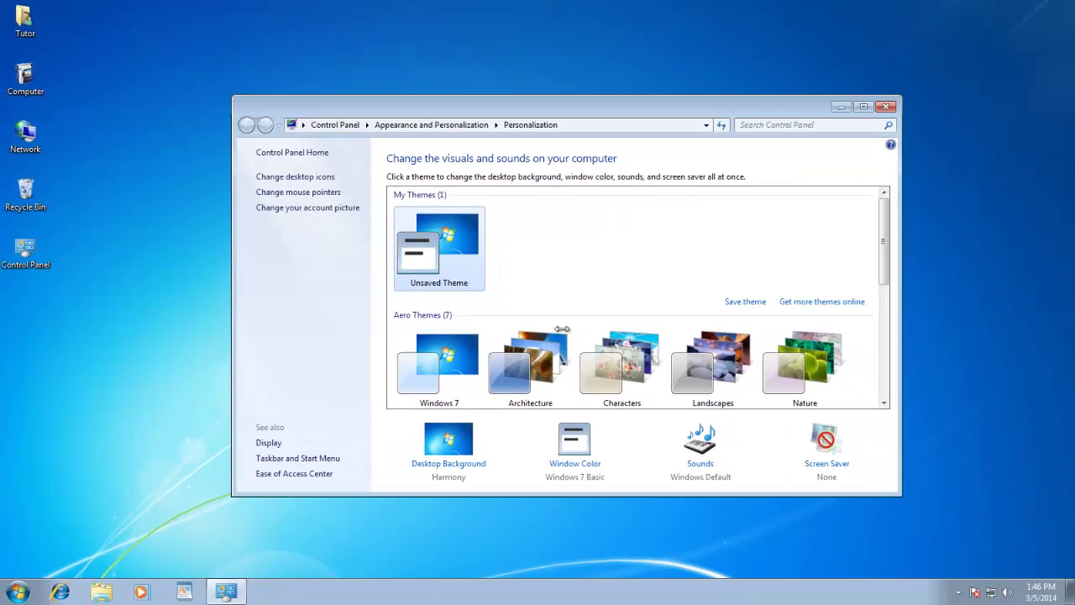
pyautogui.click(885, 106)
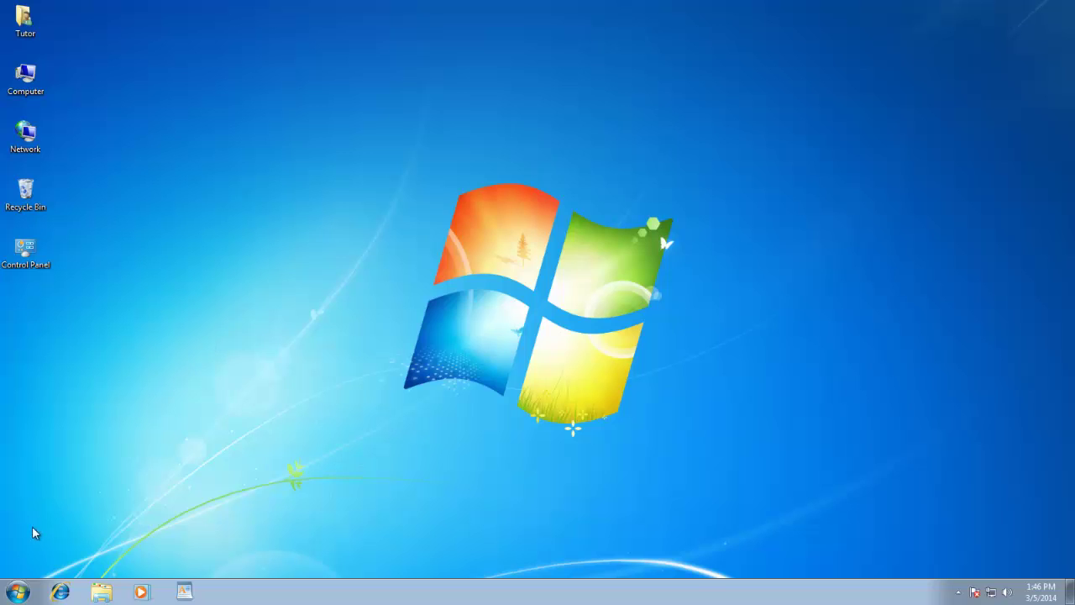
# - Drag Computer from the Start menu onto the desktop as a shortcut
pyautogui.click(17, 592)
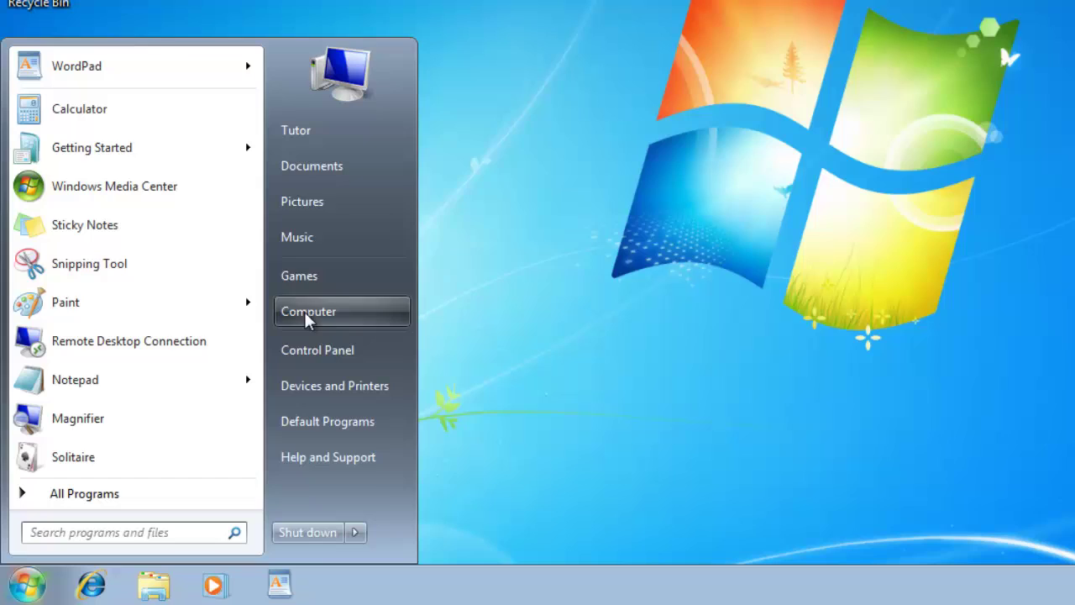
pyautogui.moveTo(303, 324); pyautogui.dragTo(521, 217)
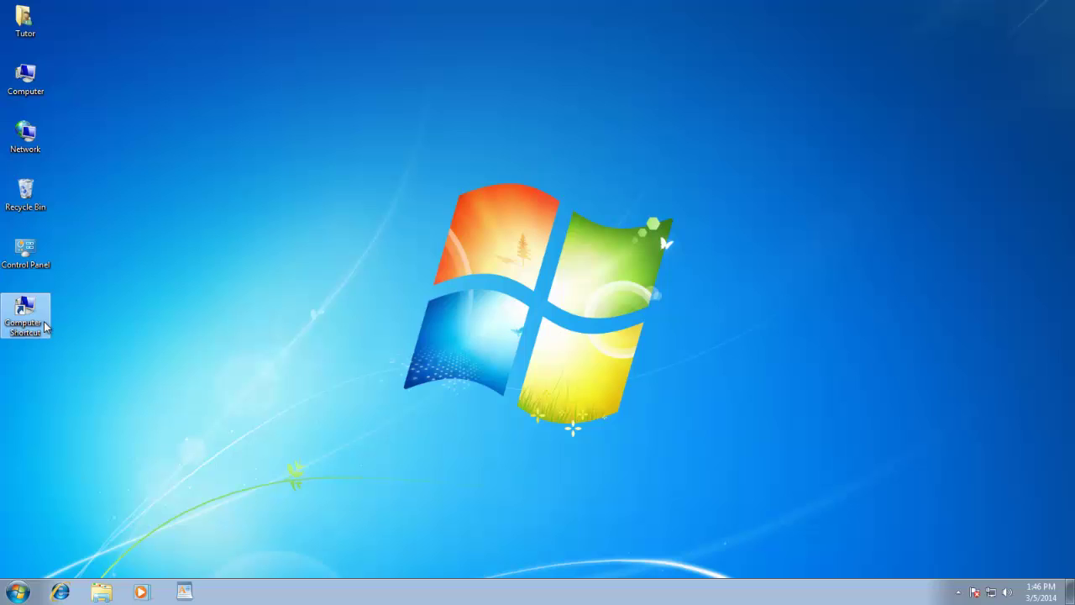
# - View the Computer icon's system properties, then close the window
pyautogui.rightClick(25, 305)
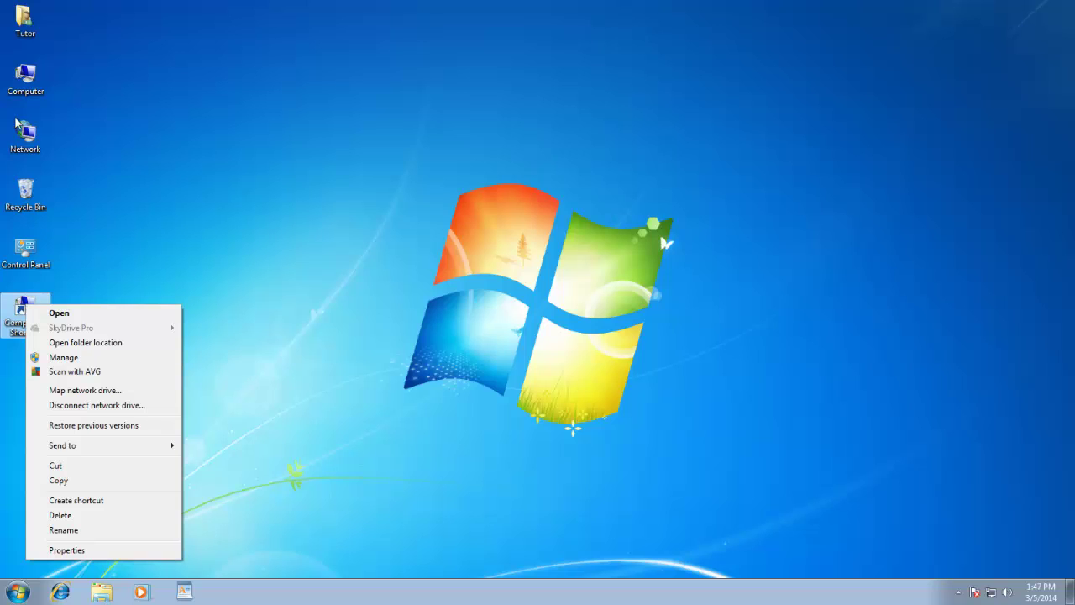
pyautogui.rightClick(23, 86)
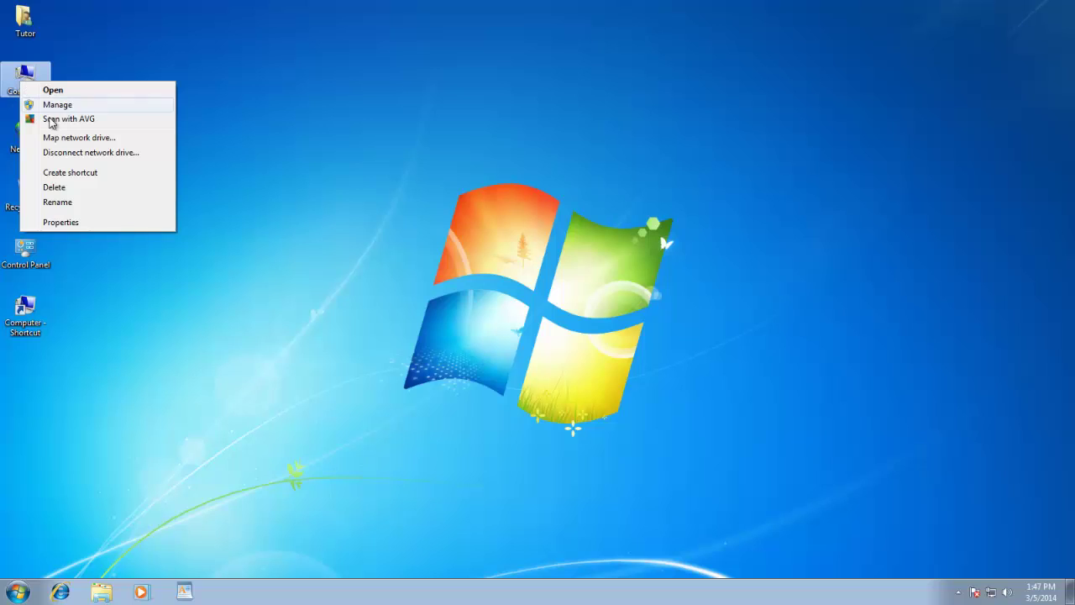
pyautogui.click(61, 222)
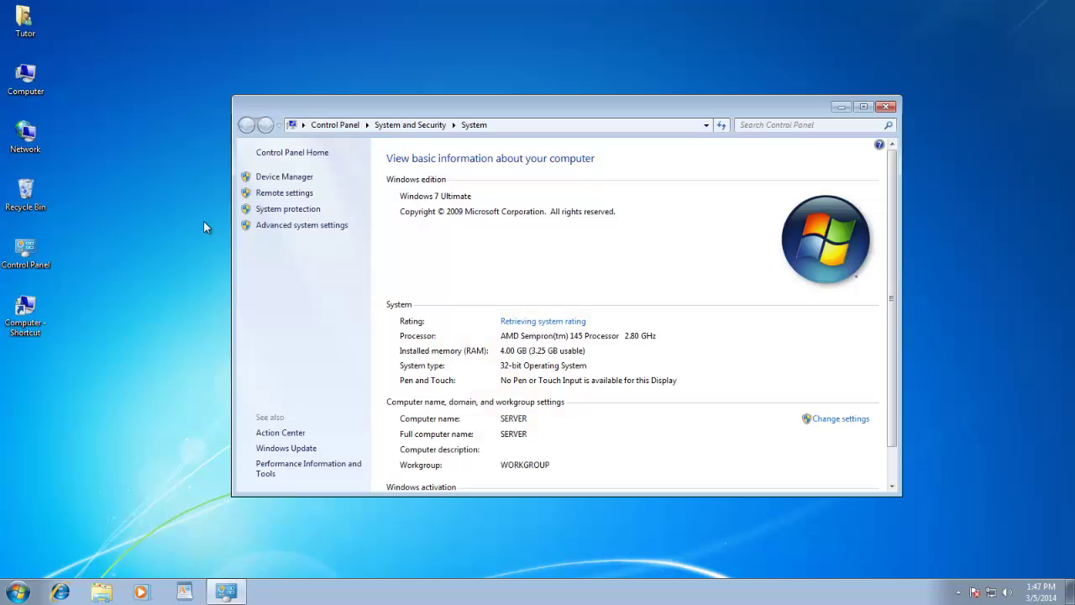
pyautogui.click(887, 107)
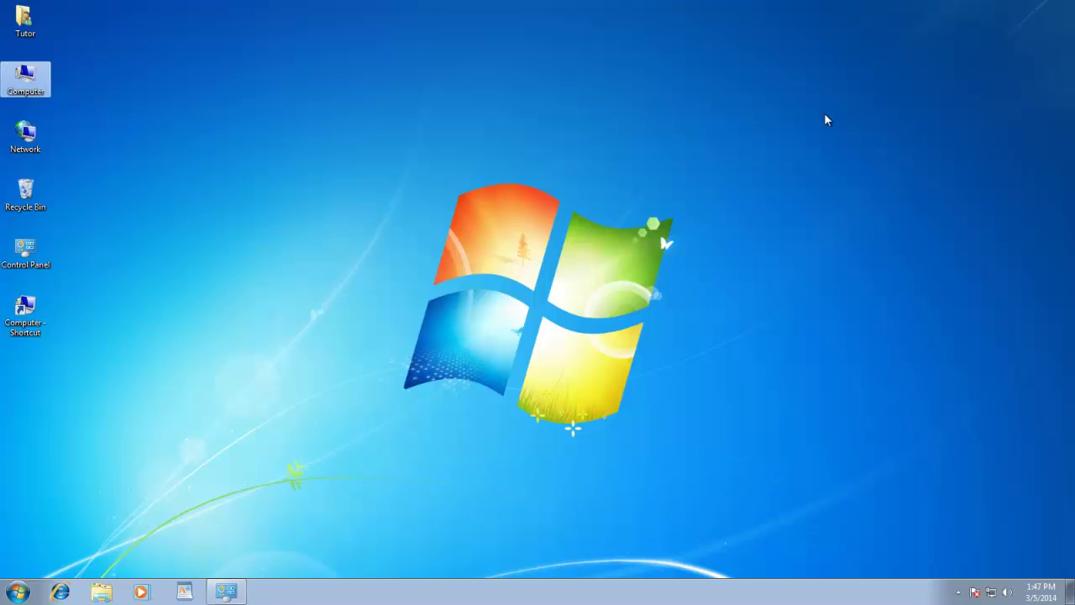
# - View the Computer shortcut's properties and close them unchanged
pyautogui.rightClick(17, 307)
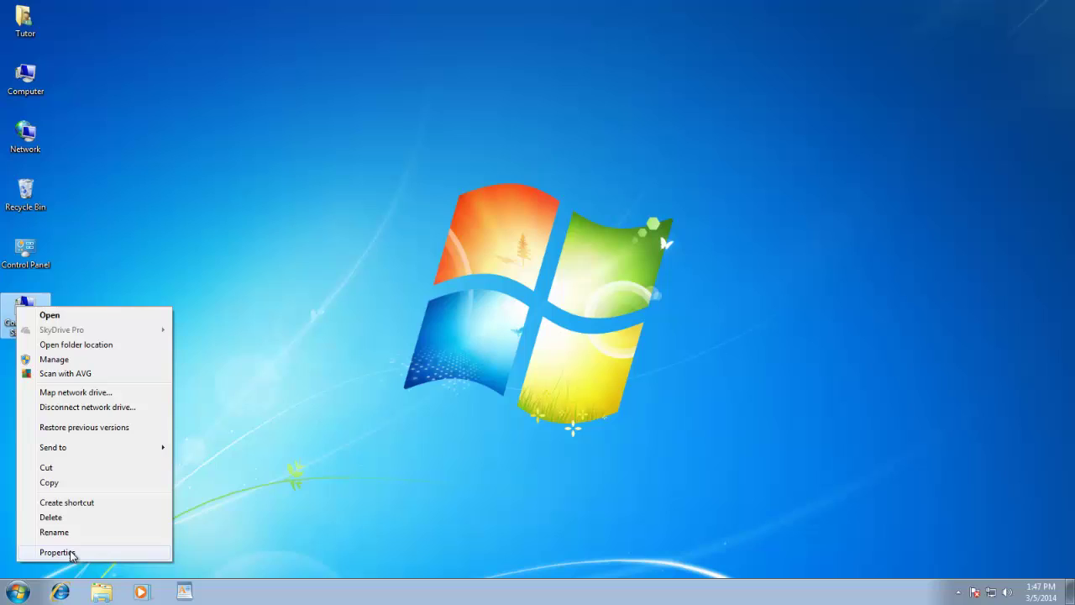
pyautogui.click(71, 553)
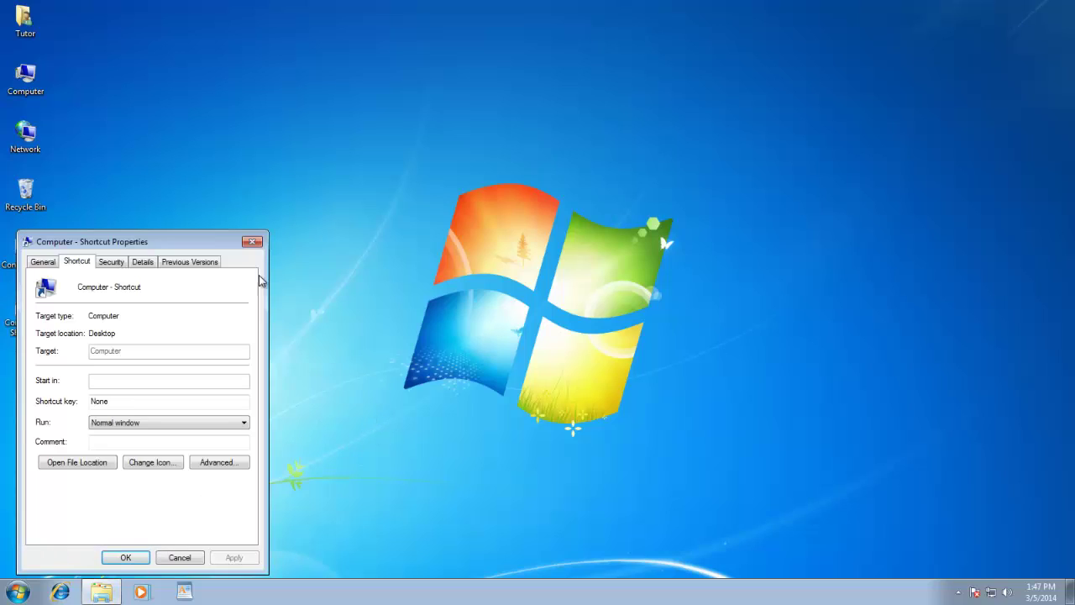
pyautogui.click(254, 244)
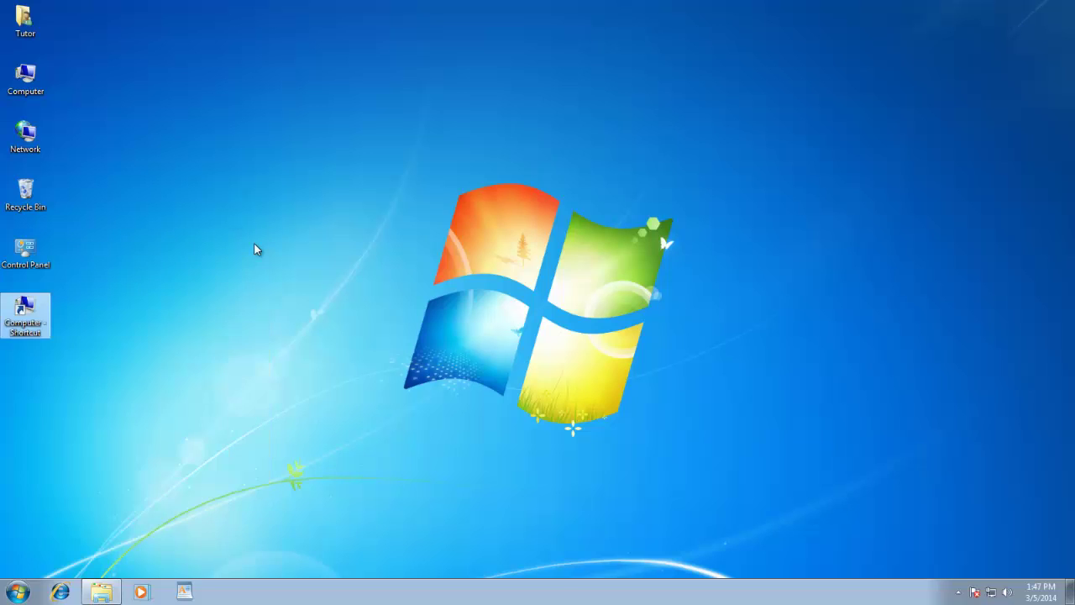
# - Check Show on Desktop for Computer, Tutor and Control Panel in the Start menu, then close it
pyautogui.click(12, 597)
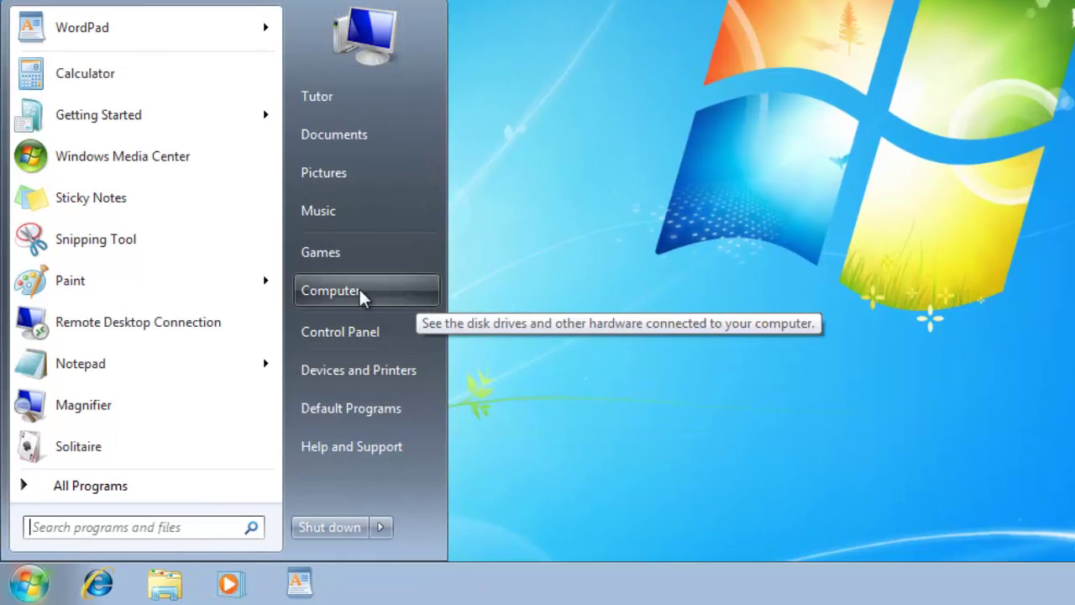
pyautogui.rightClick(358, 290)
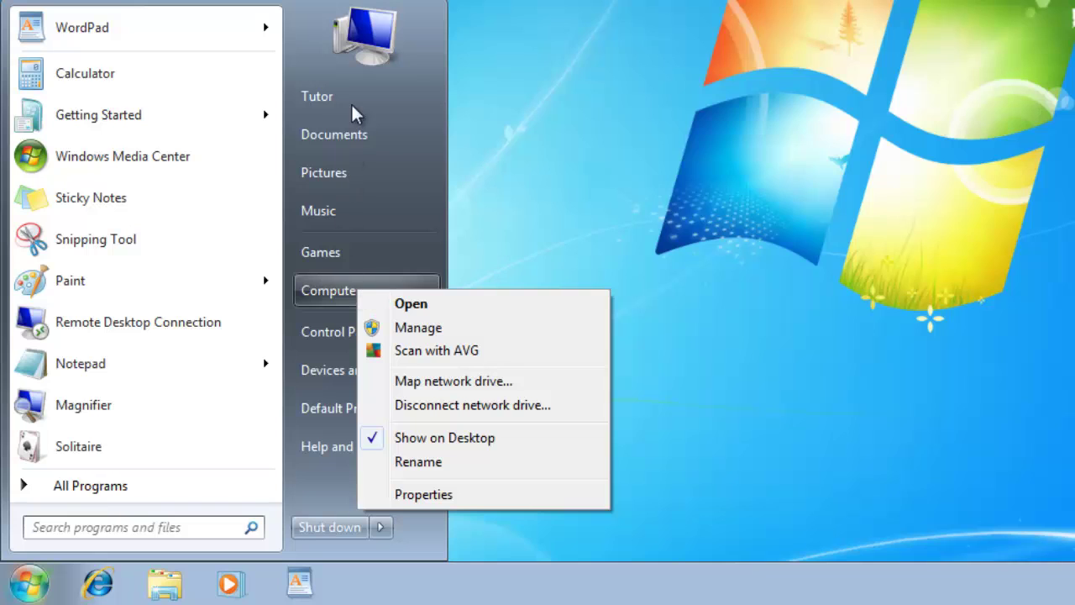
pyautogui.click(318, 94)
pyautogui.rightClick(318, 94)
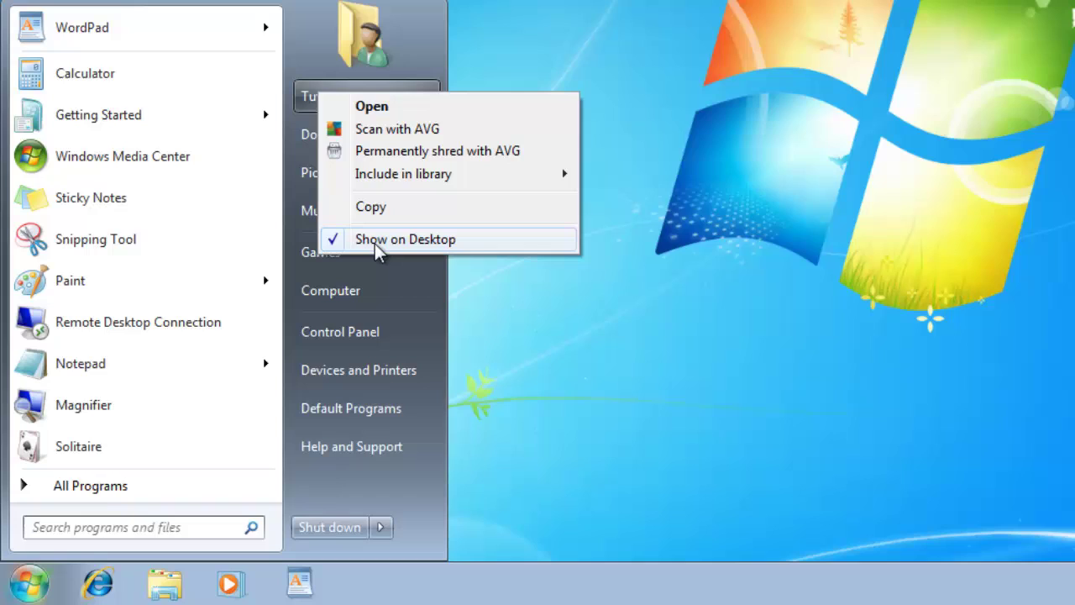
pyautogui.rightClick(350, 337)
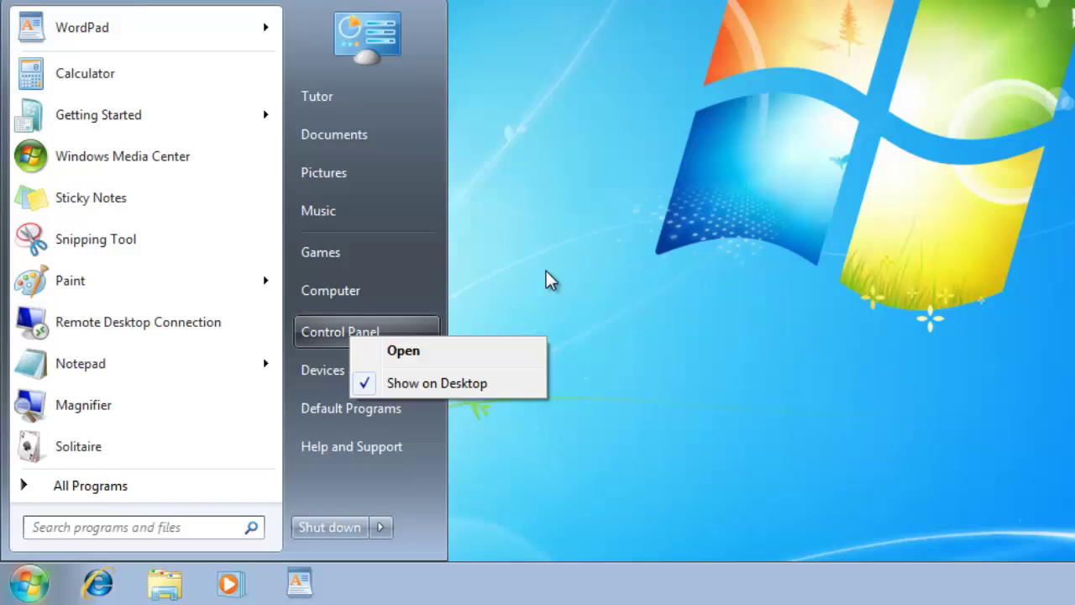
pyautogui.click(550, 279)
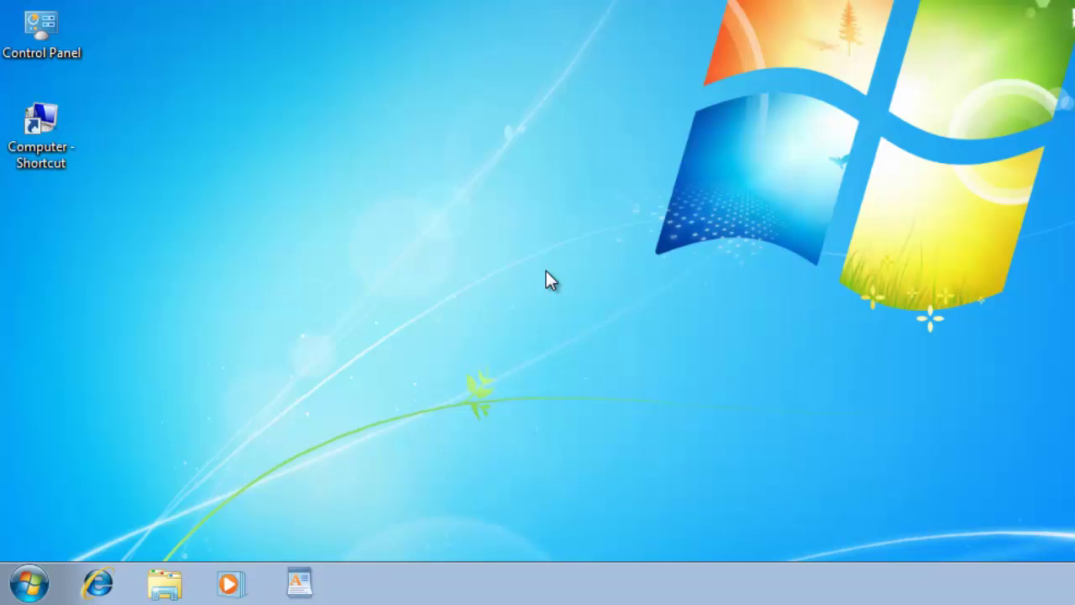
# - Tick Network in the Start menu customization list, then reopen Start to confirm it appears
pyautogui.rightClick(38, 580)
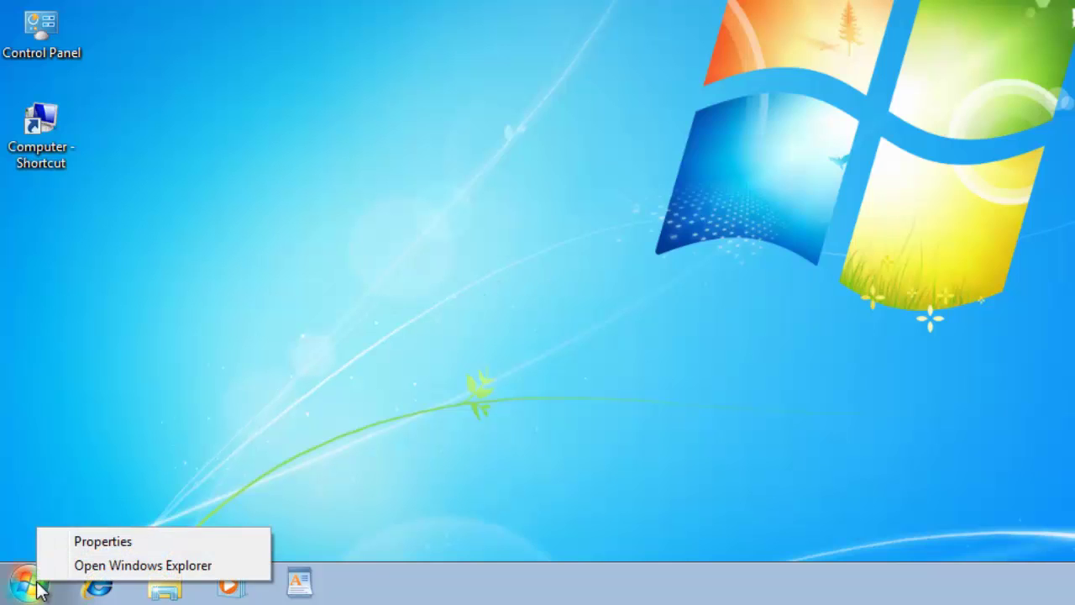
pyautogui.click(87, 546)
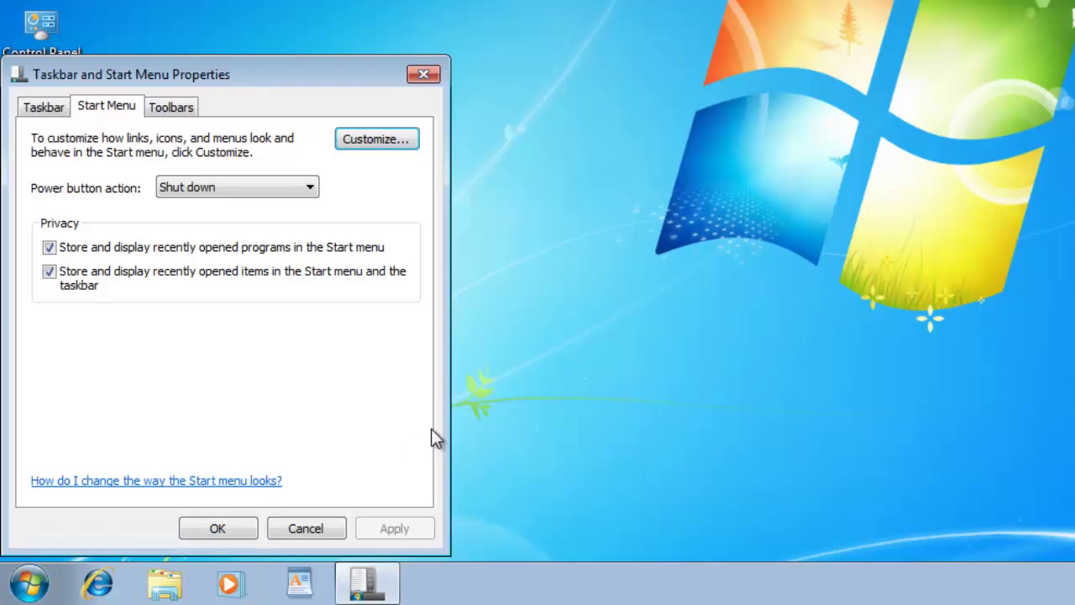
pyautogui.click(390, 139)
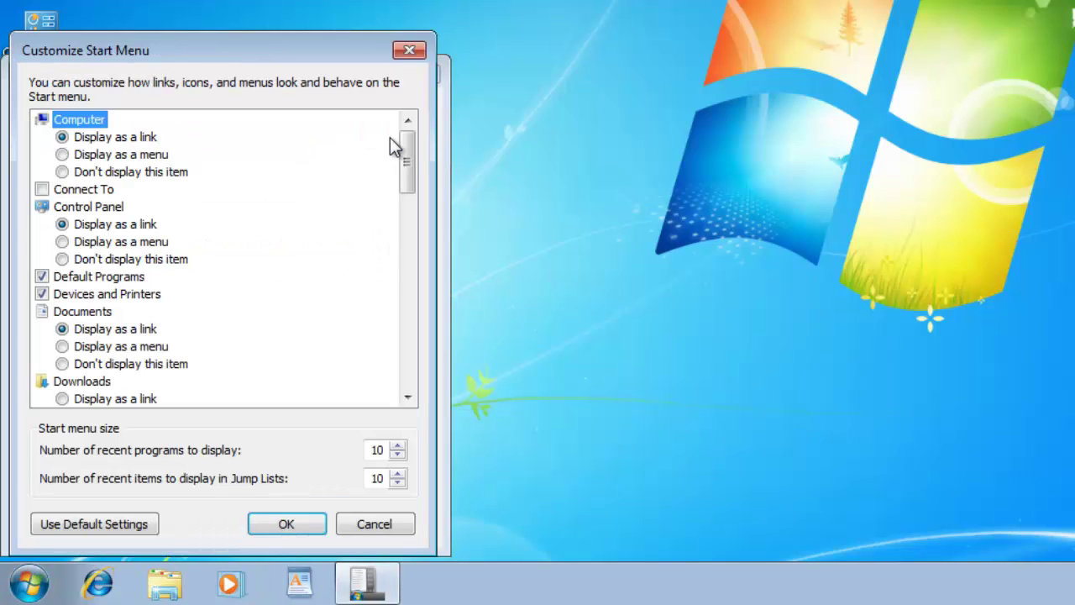
pyautogui.moveTo(405, 149); pyautogui.dragTo(412, 264)
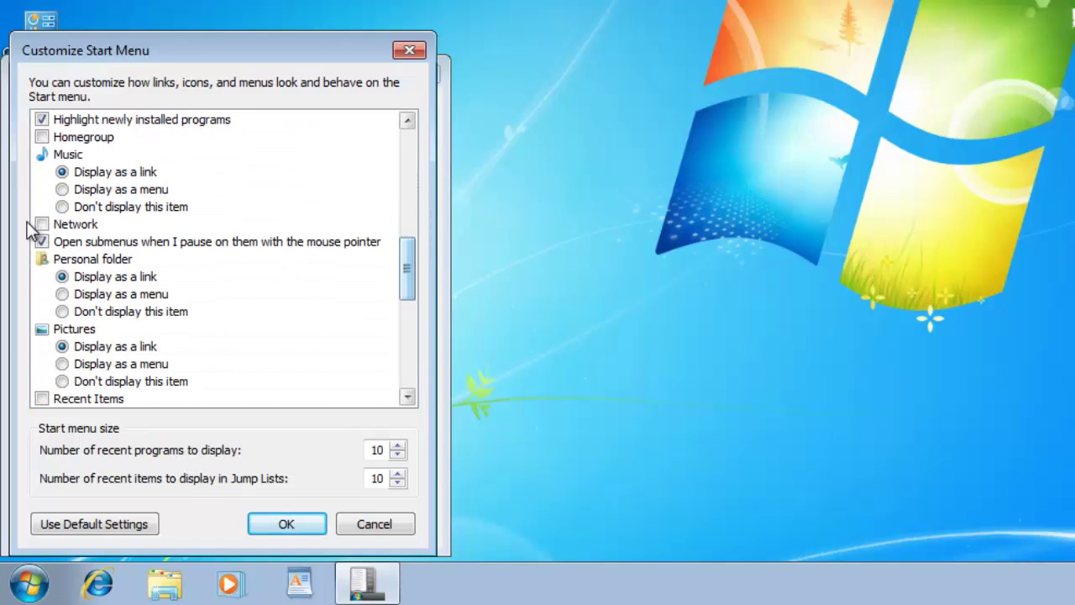
pyautogui.click(42, 224)
pyautogui.click(277, 523)
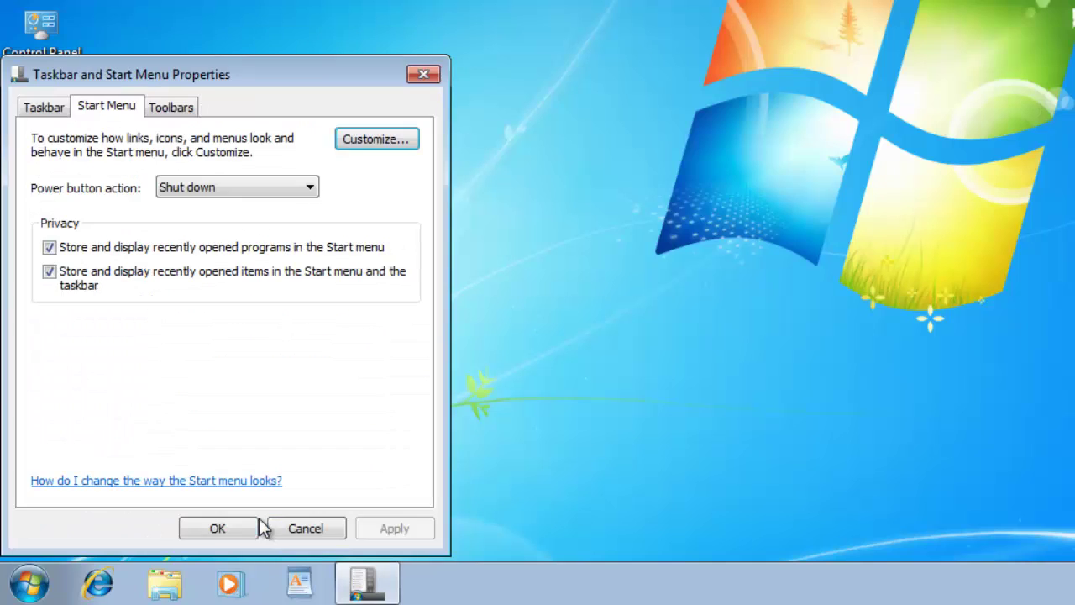
pyautogui.click(211, 526)
pyautogui.click(29, 588)
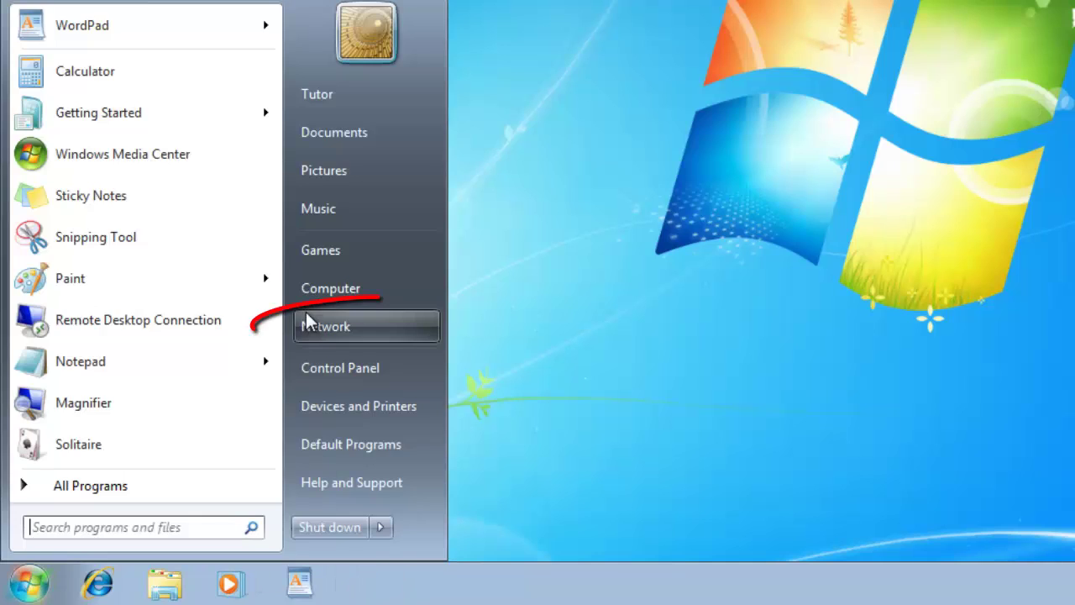